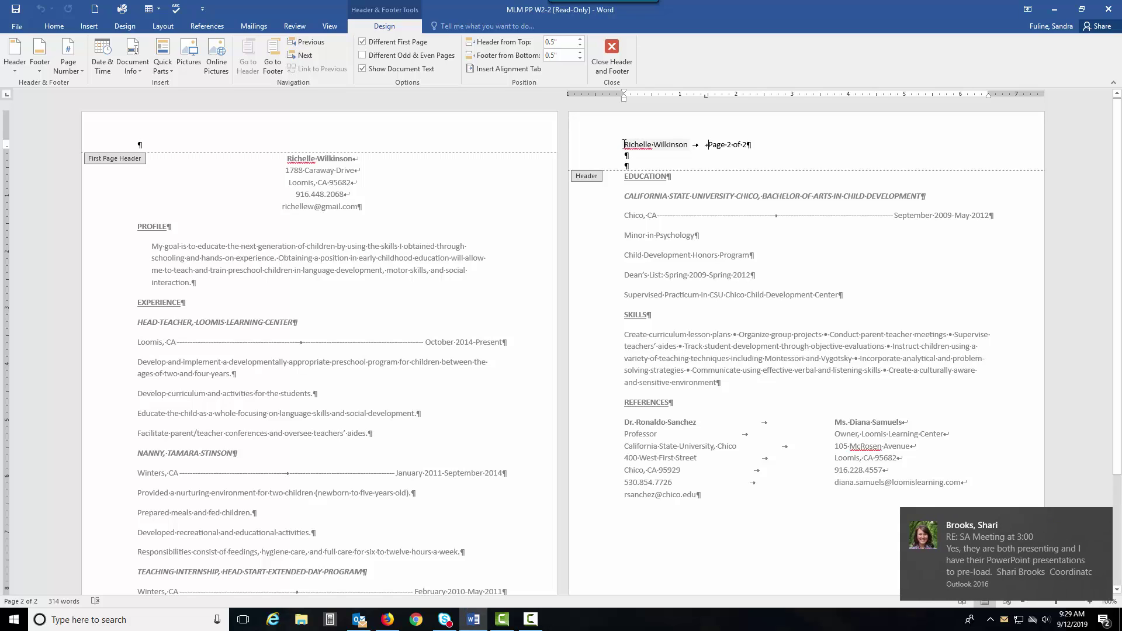
- Select the page-2 header line with the name and 'Page 2 of 2', then show the Home tab
drag(636, 145, 753, 148)
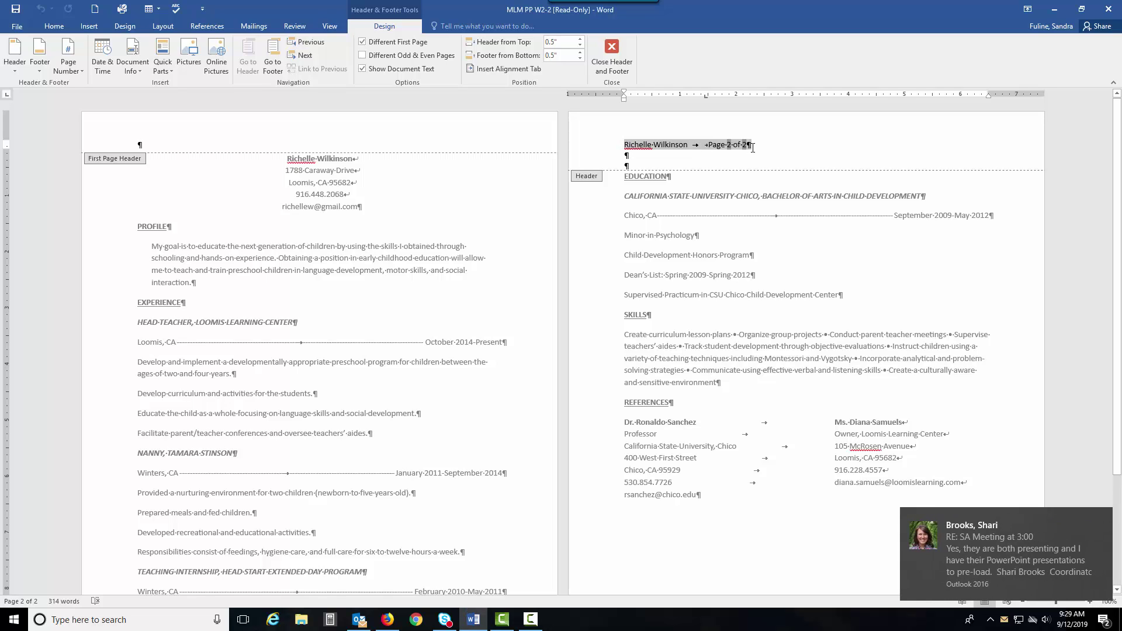
click(54, 26)
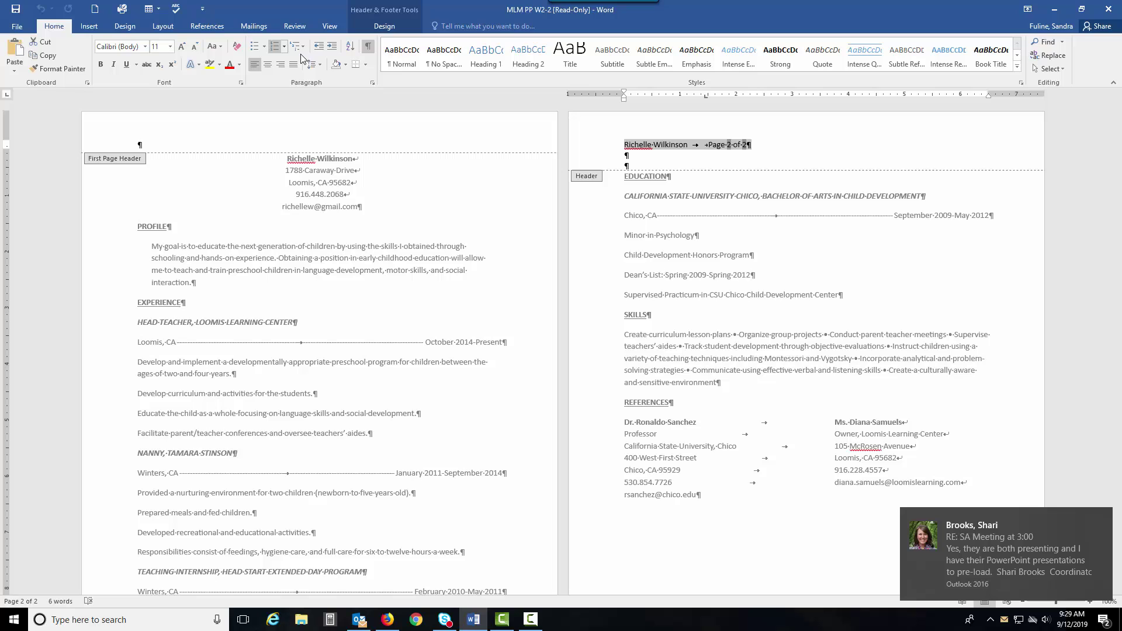
- Replace the header's 1.44" tab stop with a 7" right-aligned tab stop
click(372, 83)
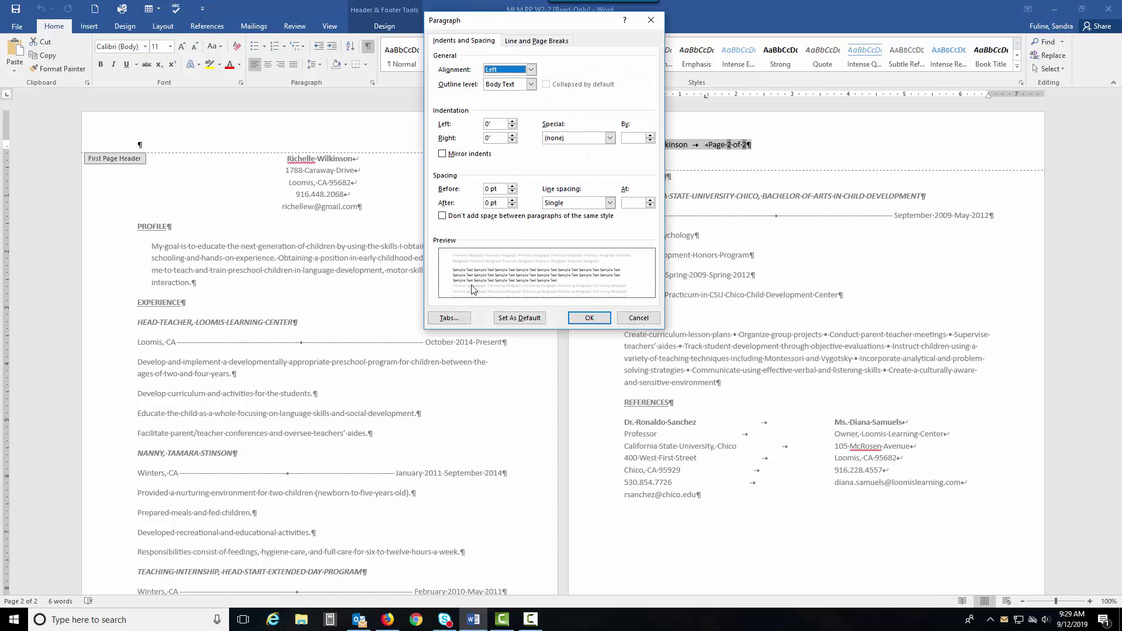
click(449, 317)
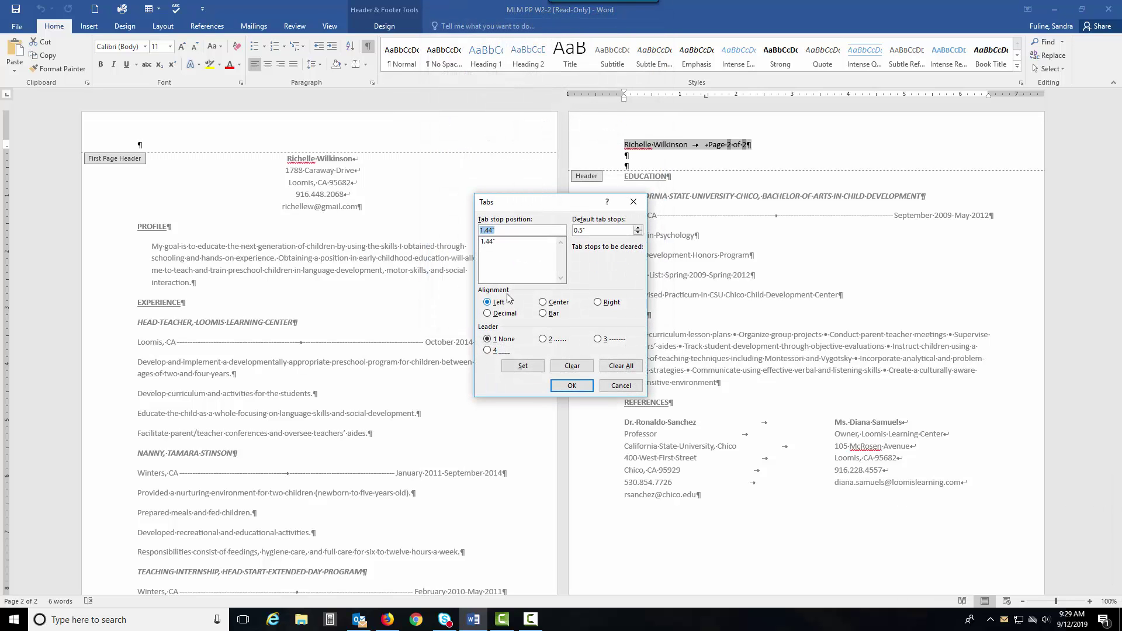
click(587, 367)
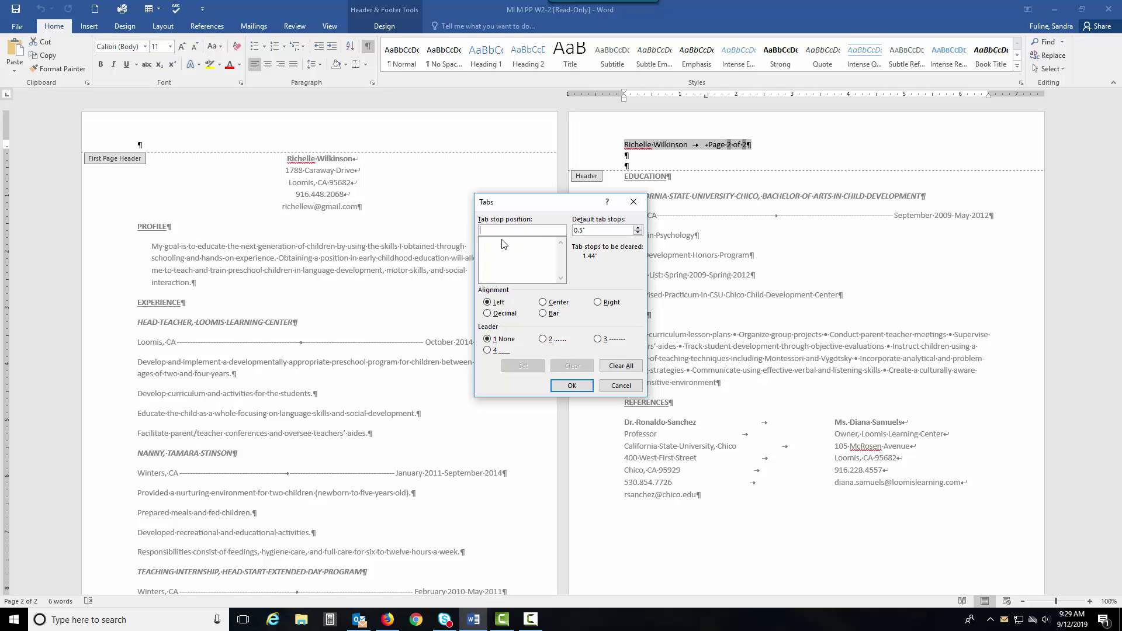
text(7)
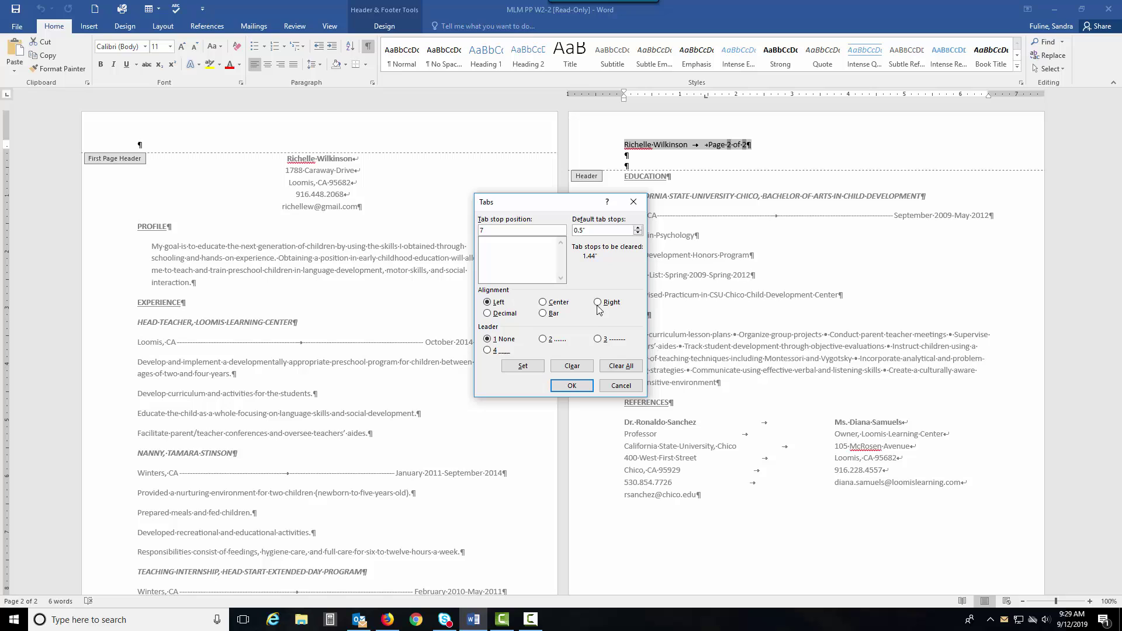
click(598, 303)
click(523, 367)
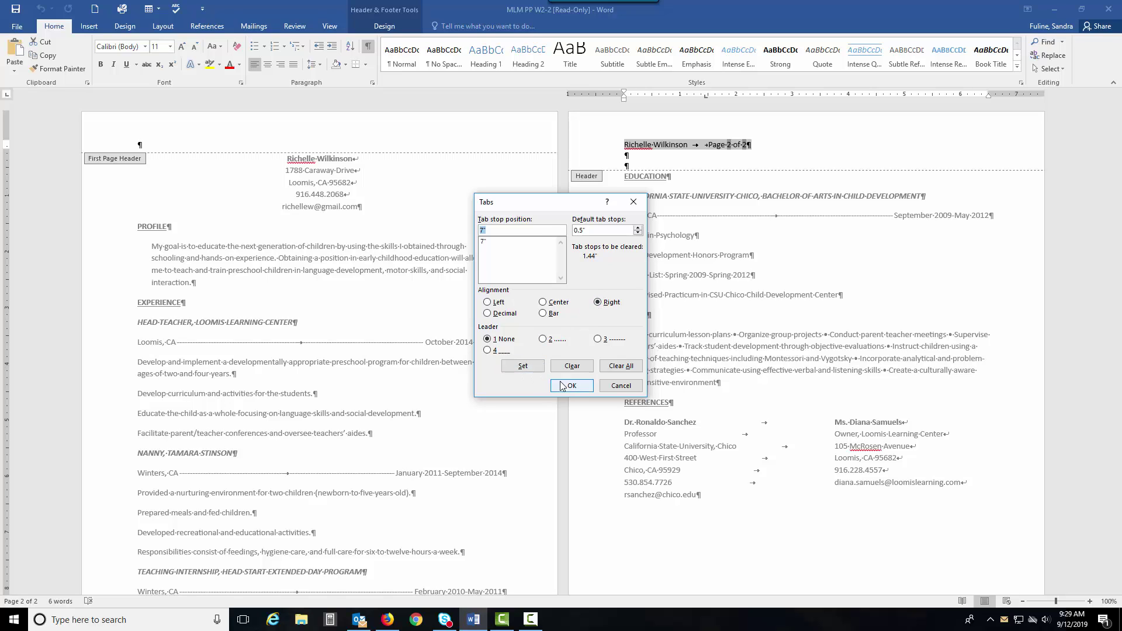
click(572, 388)
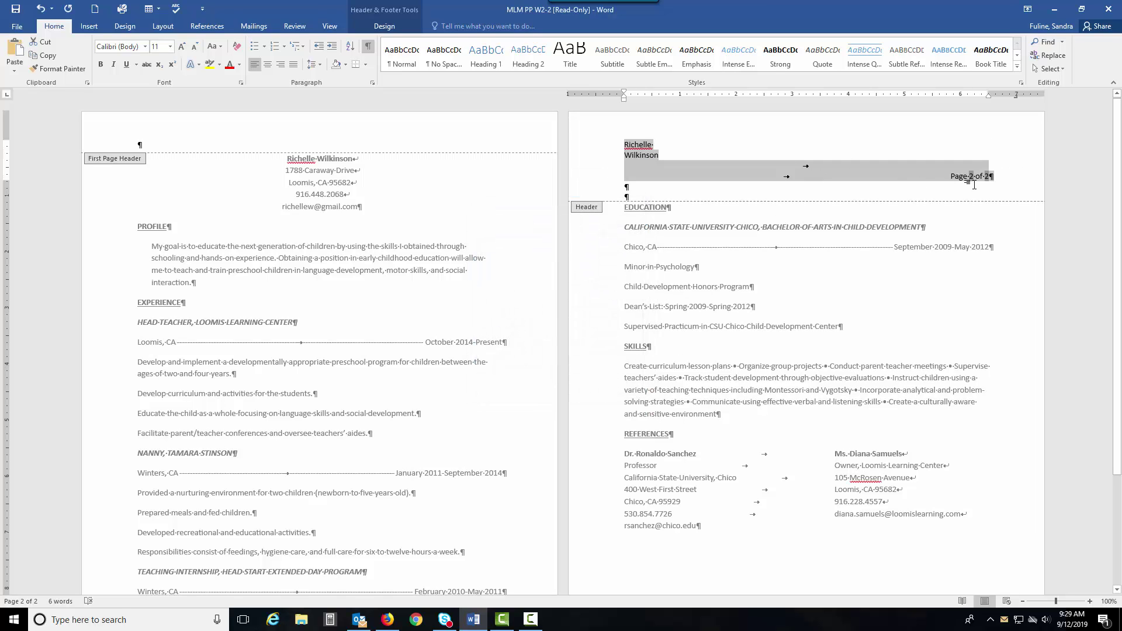
- Delete the extra tab character just before 'Page 2 of 2'
click(902, 182)
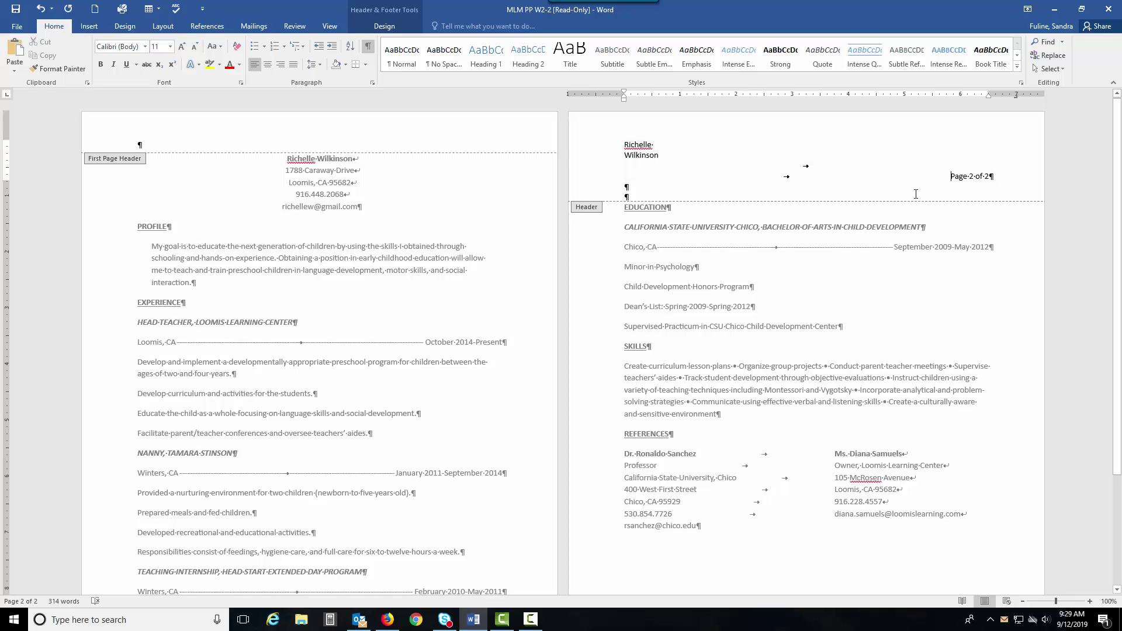
key(BackSpace)
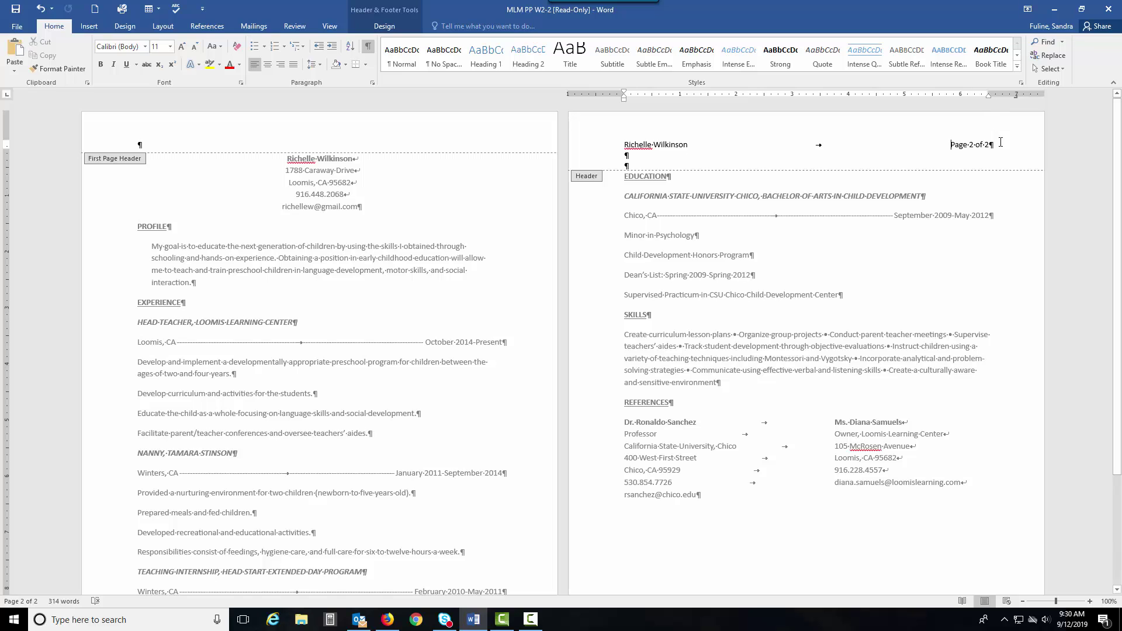
- Reselect the header line and replace its 7" right tab stop with a 6.5" right stop
drag(998, 145, 626, 145)
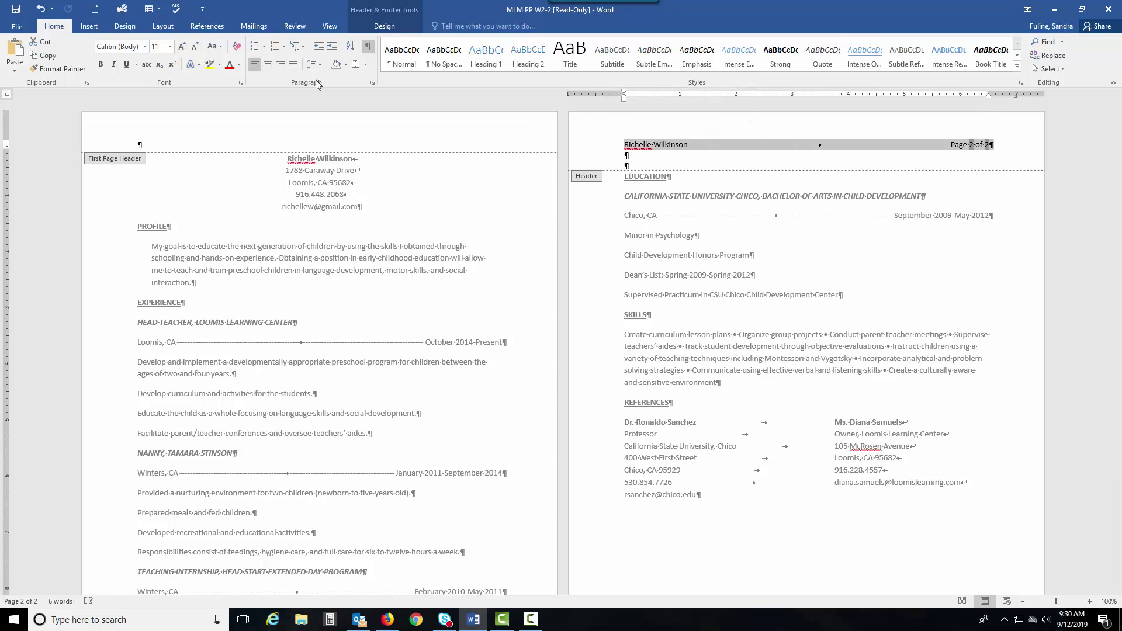
click(373, 82)
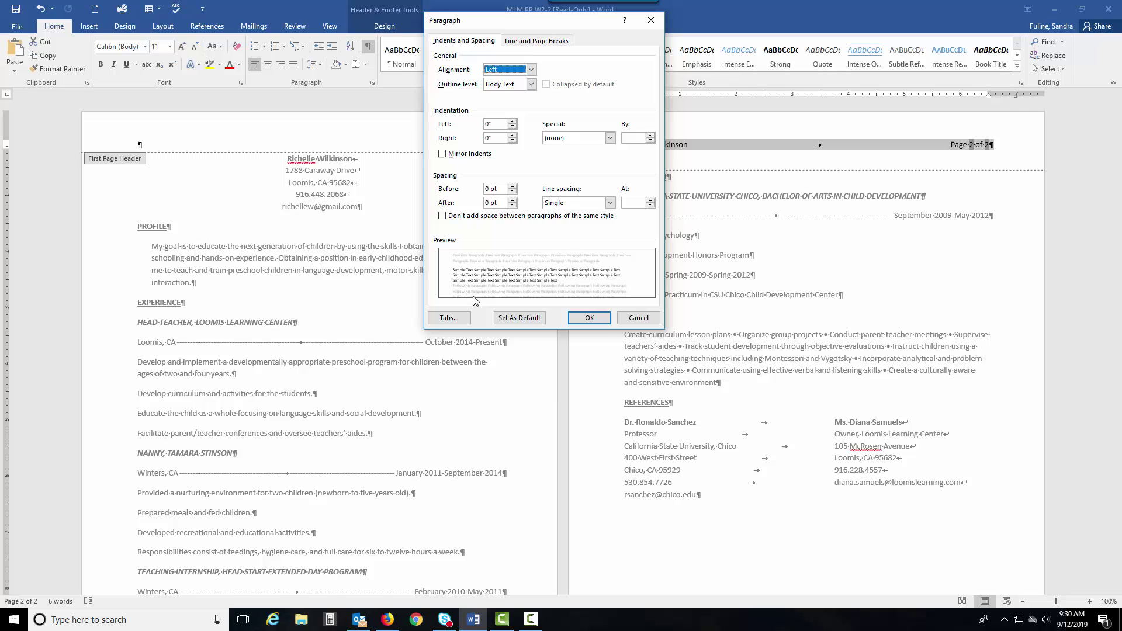
click(450, 318)
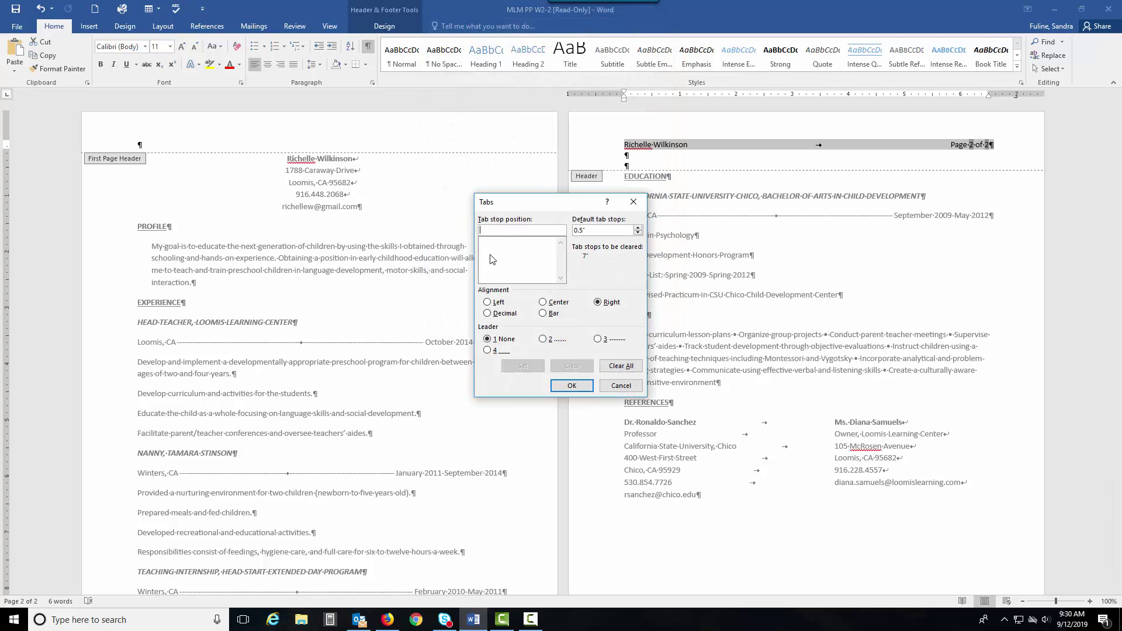
text(6.5)
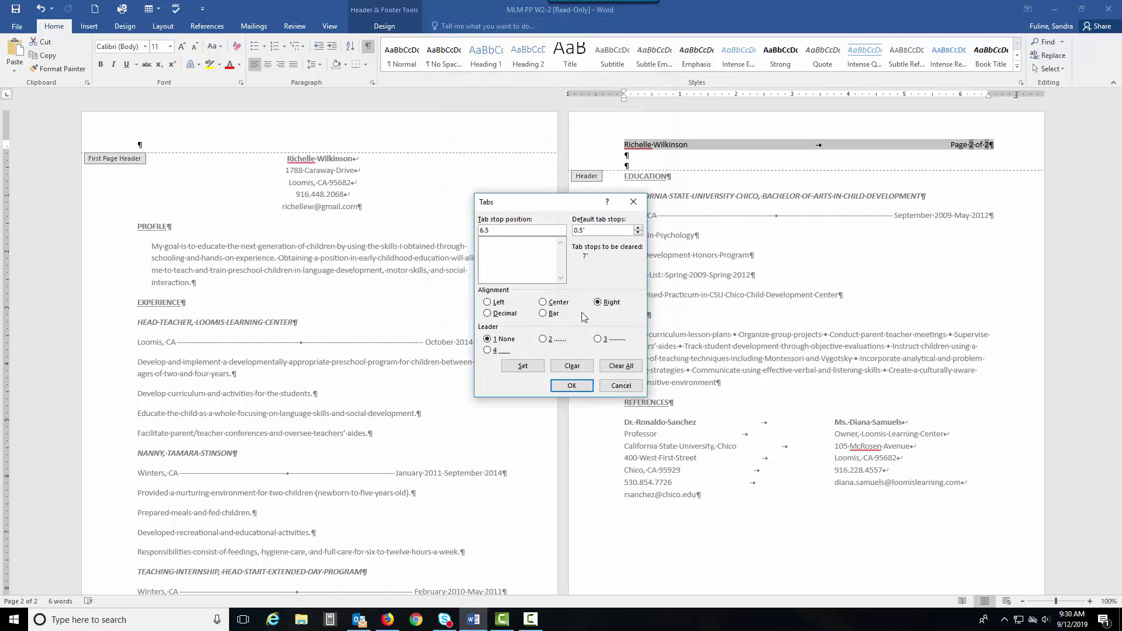
click(523, 366)
click(572, 386)
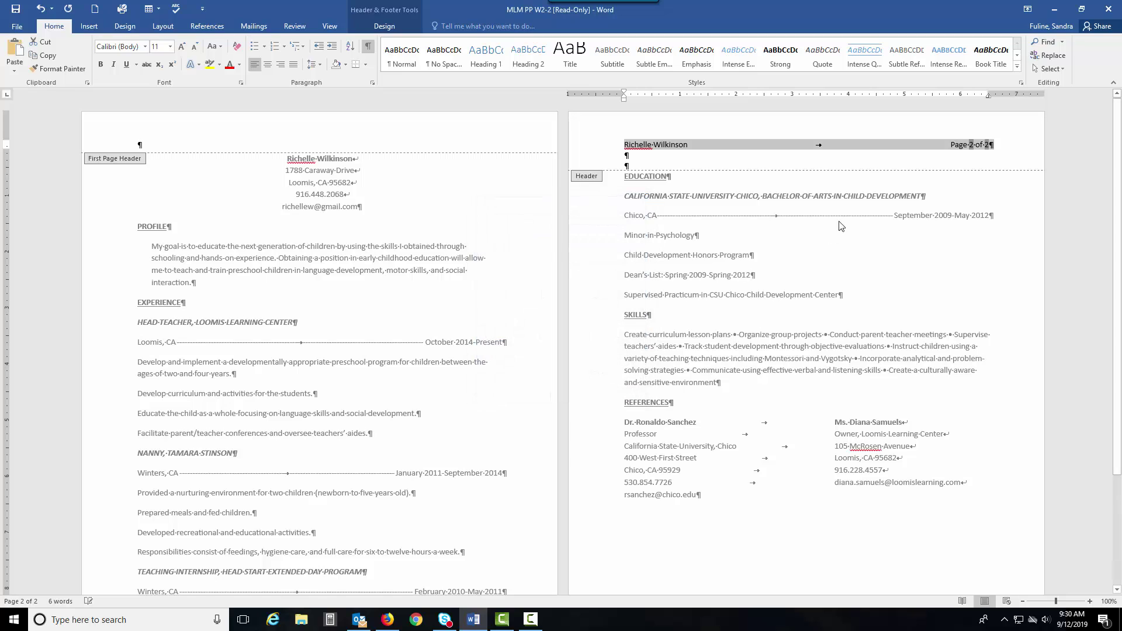
click(949, 155)
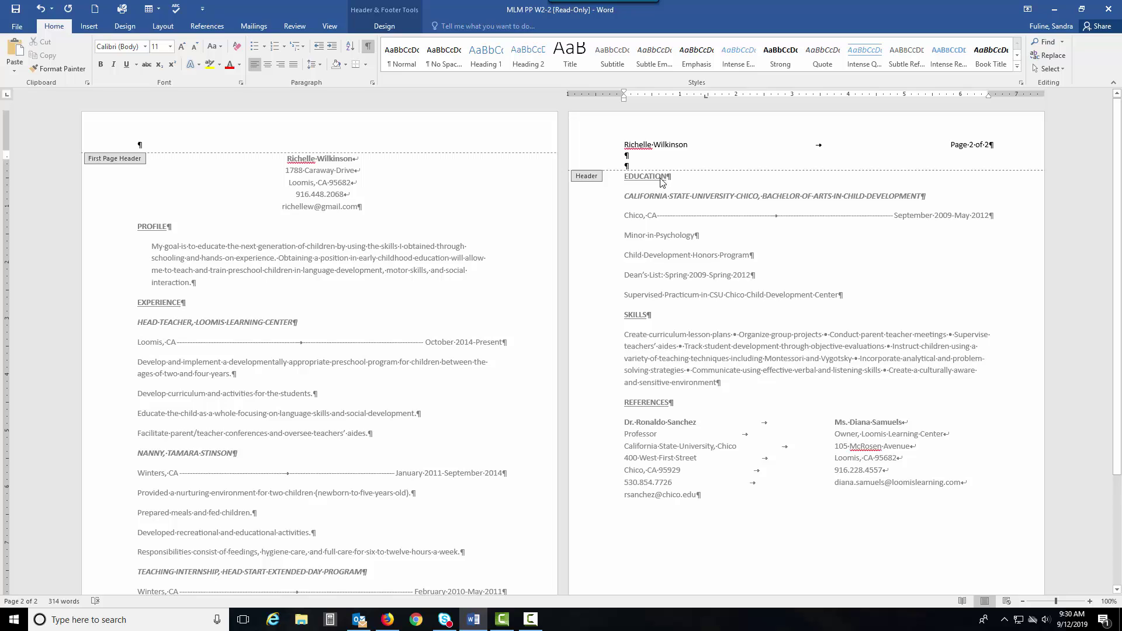